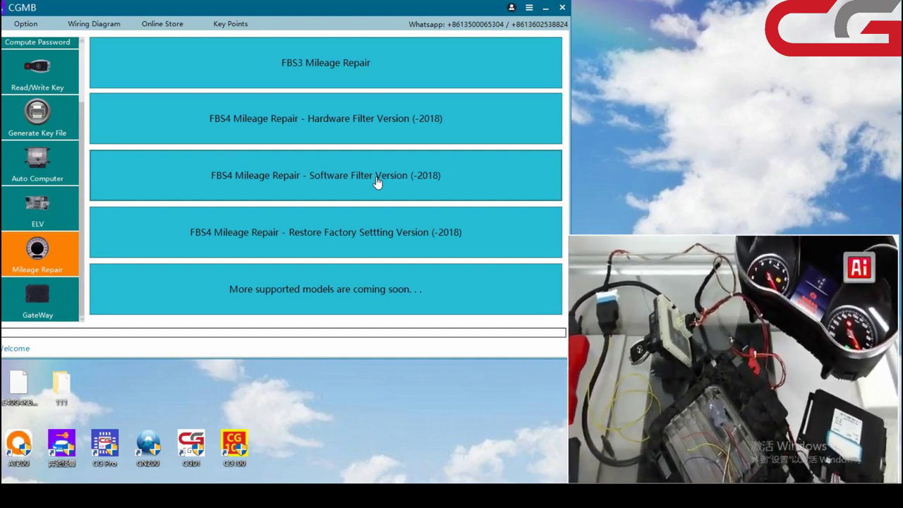
# - Open the FBS4 Mileage Repair Software Filter Version (-2018) page, dismissing the sign-in prompt
pyautogui.click(377, 182)
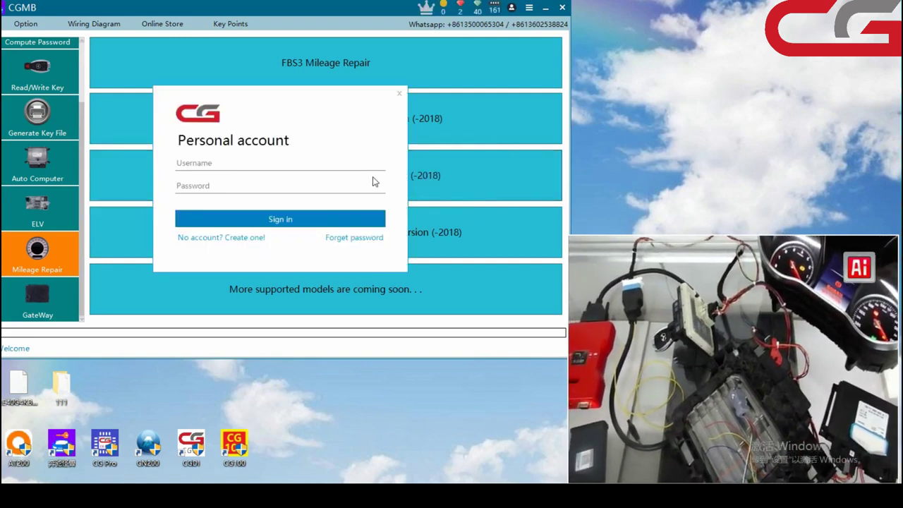
pyautogui.click(400, 94)
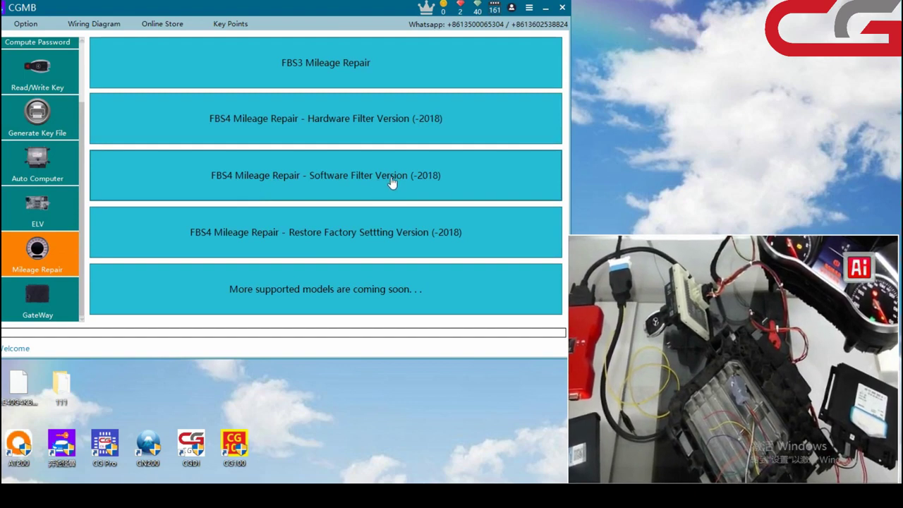
pyautogui.click(392, 183)
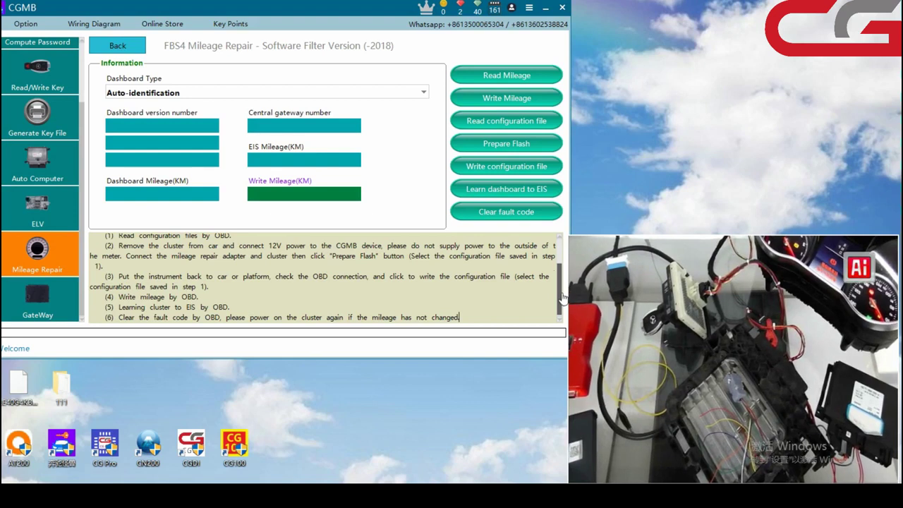
pyautogui.moveTo(563, 296); pyautogui.dragTo(564, 268)
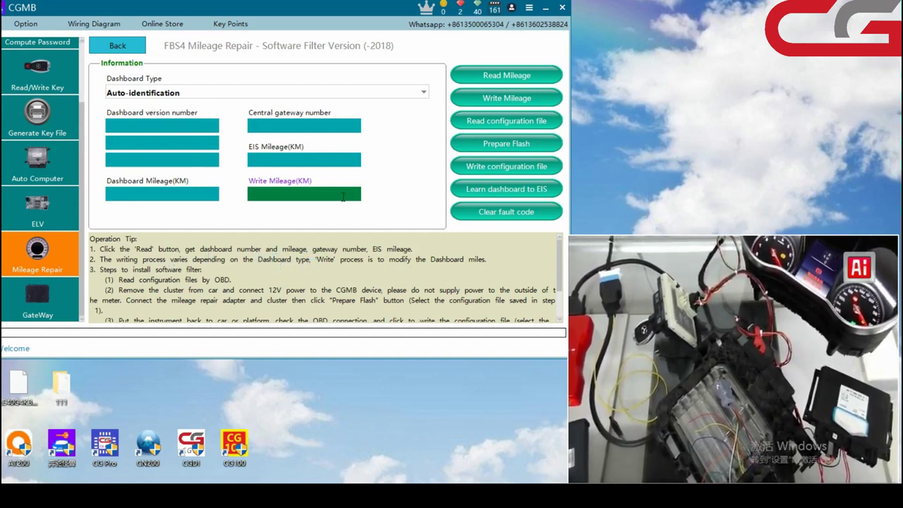
# - Read the dashboard: type C-205, versions 222 and 447, mileage 12345 km, EIS 344172 km
pyautogui.click(519, 82)
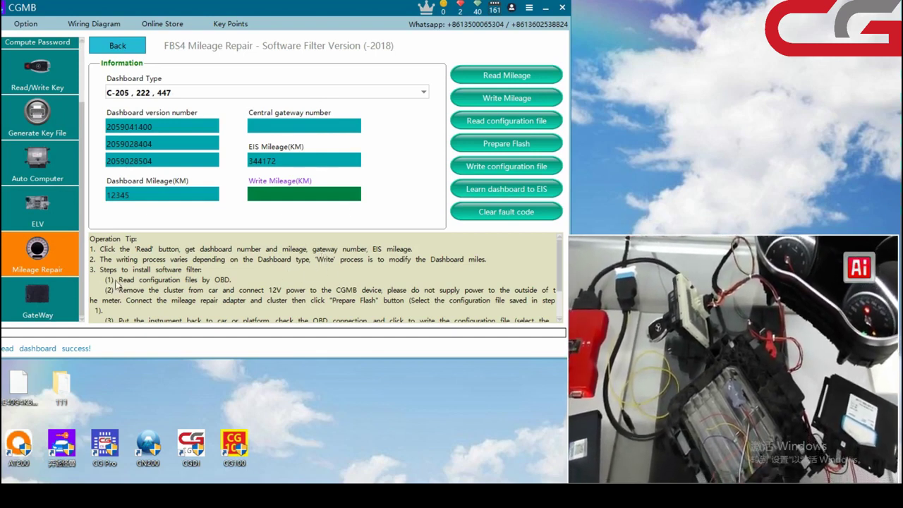
pyautogui.scroll(-1, 120, 280)
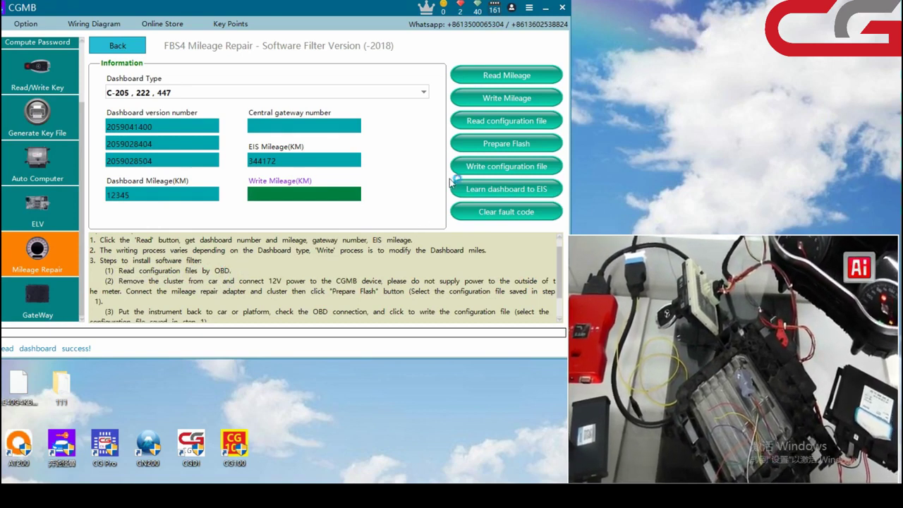
# - Read the dashboard configuration file over OBD with ignition on until it reaches 100% Read success
pyautogui.click(506, 125)
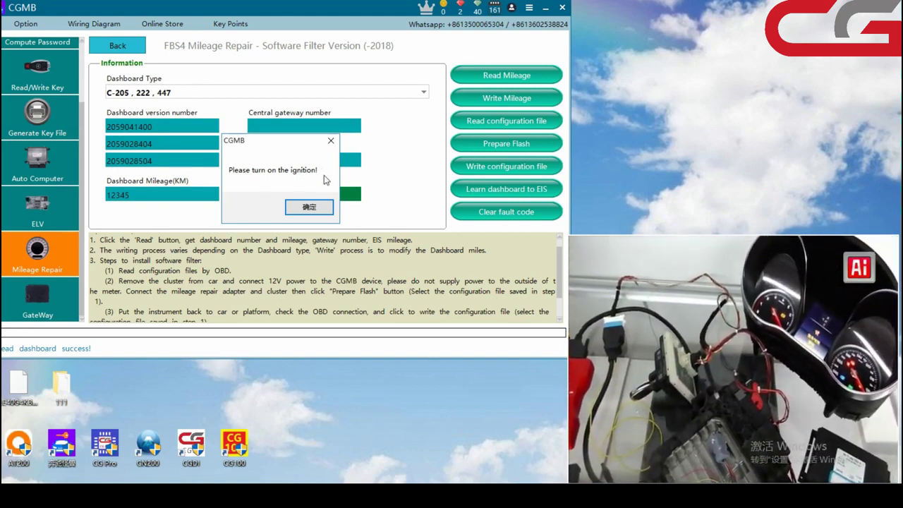
pyautogui.click(309, 208)
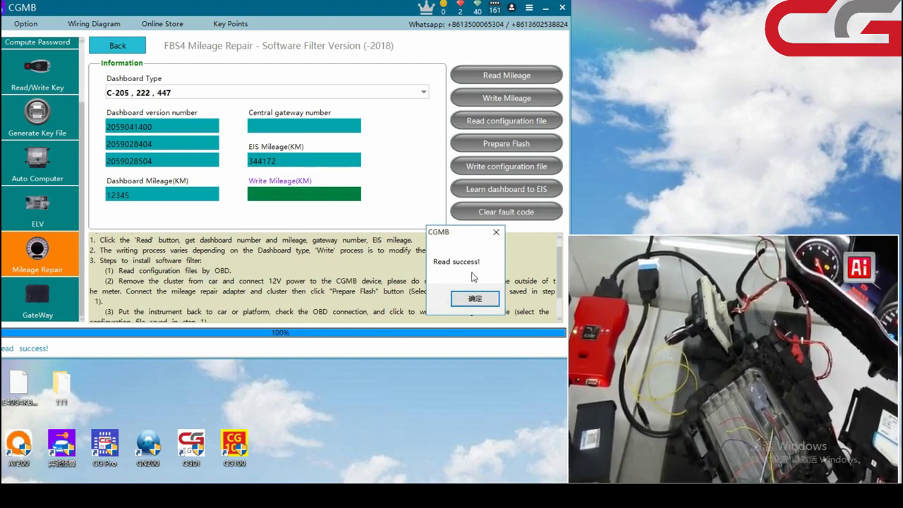
# - Save the read configuration as a .bin file in a new Desktop folder named 222
pyautogui.click(485, 299)
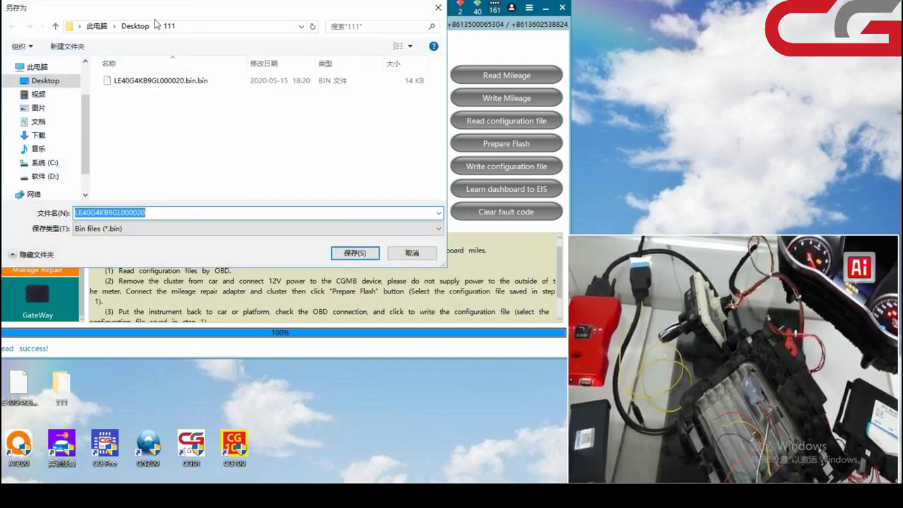
pyautogui.click(140, 30)
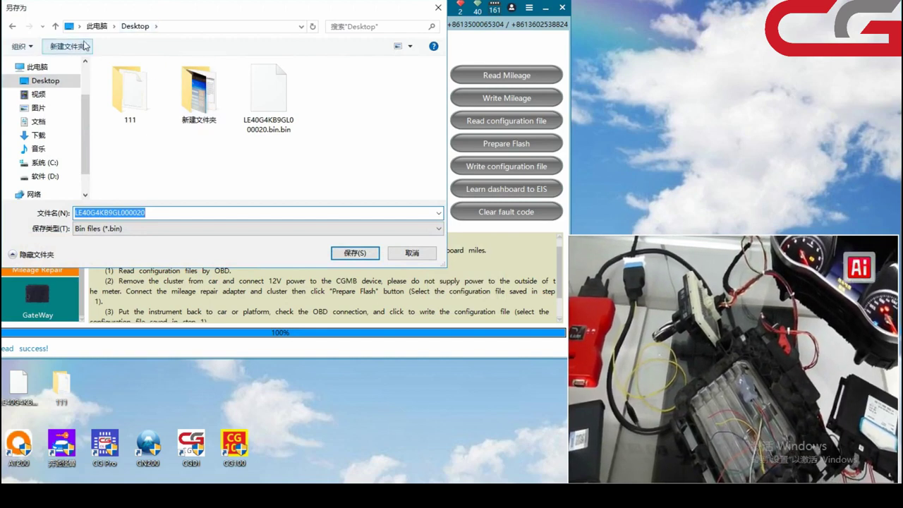
pyautogui.click(67, 46)
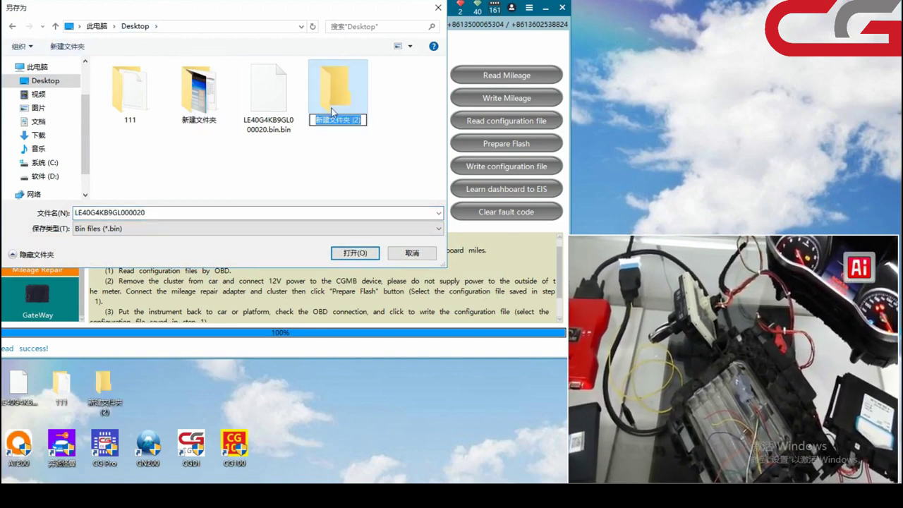
pyautogui.write('222')
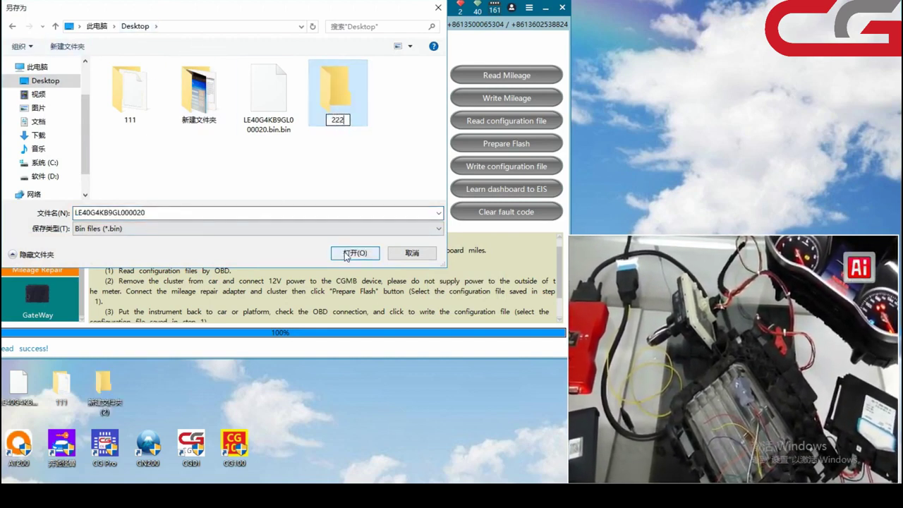
pyautogui.click(346, 256)
pyautogui.doubleClick(328, 104)
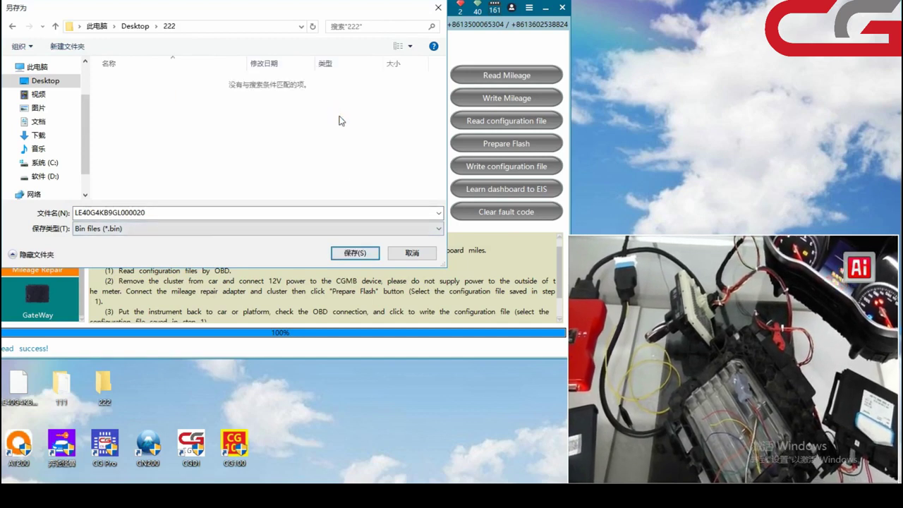
pyautogui.click(350, 254)
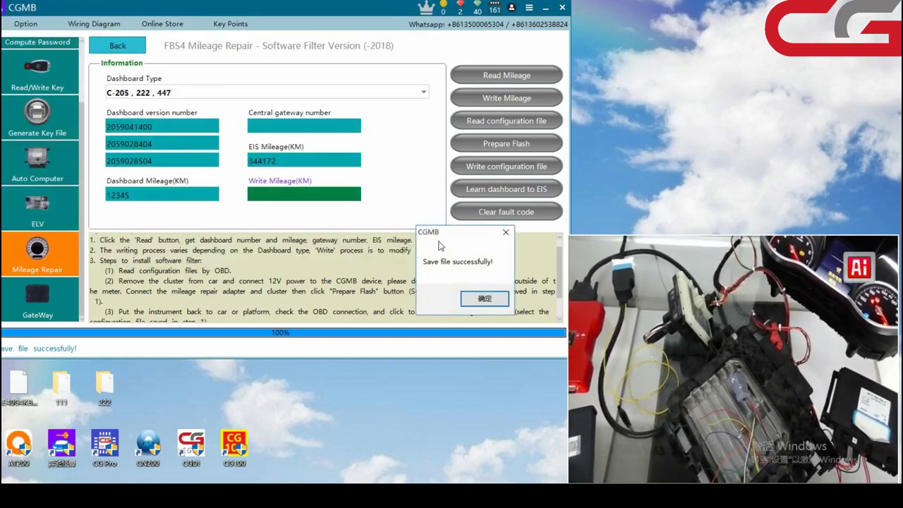
# - Dismiss the save notice and show the 205 447 Install Software Filter wiring guide
pyautogui.click(483, 299)
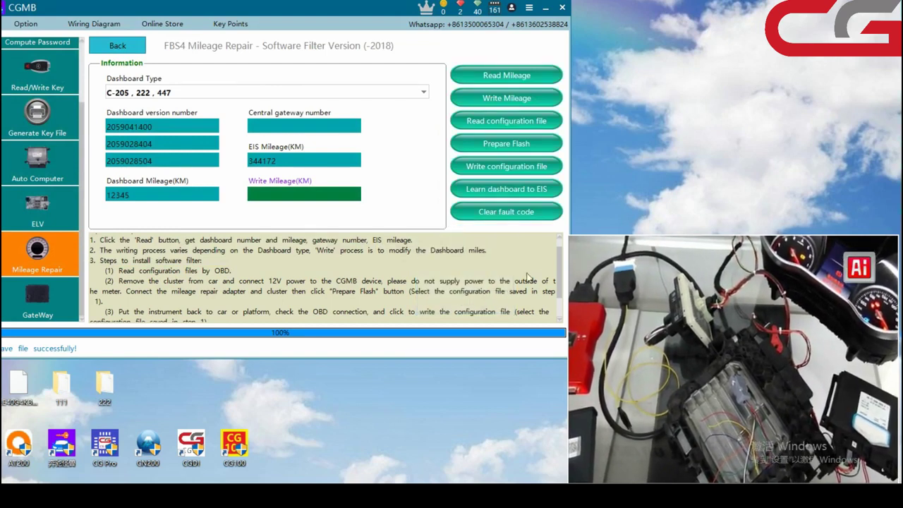
pyautogui.scroll(-1, 564, 274)
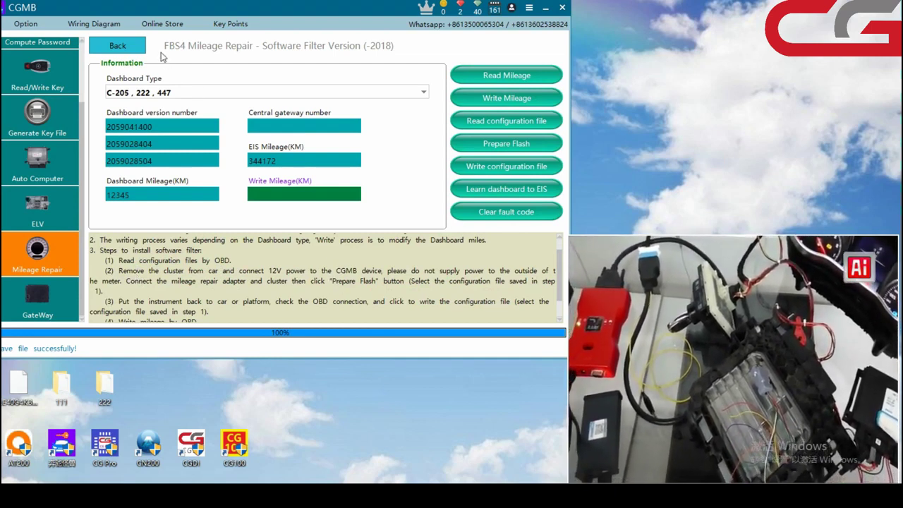
pyautogui.click(99, 26)
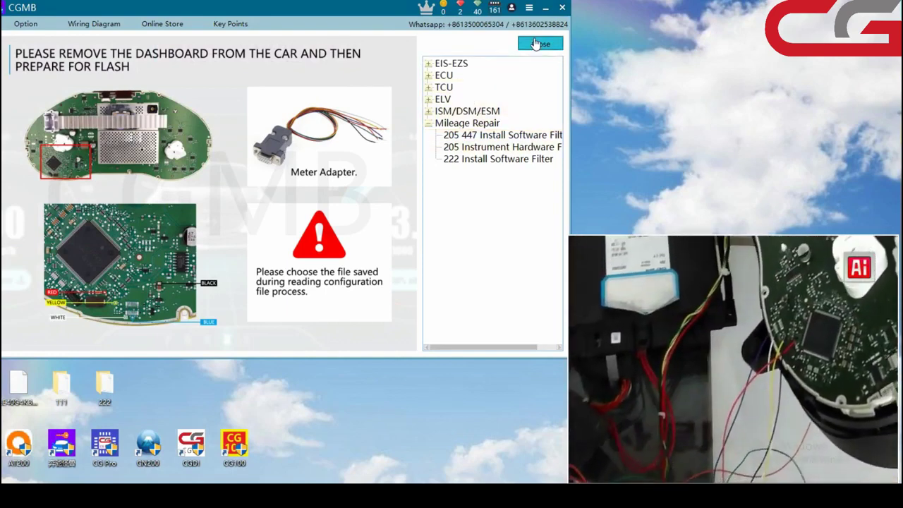
# - Close the wiring diagram window to return to the FBS4 Software Filter page
pyautogui.click(537, 44)
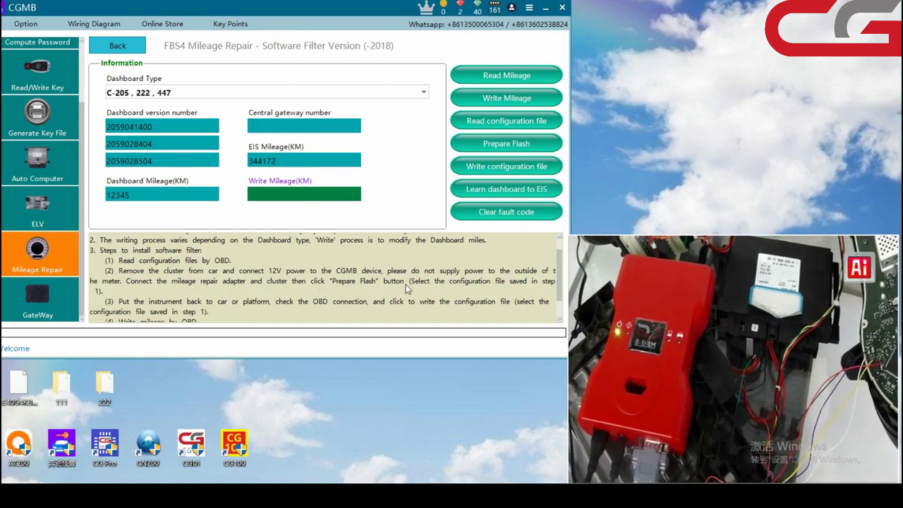
# - Run Prepare Flash with LE40G4KB9GL000020.bin.bin until it reports 'Prepare for FLASH success'
pyautogui.click(516, 147)
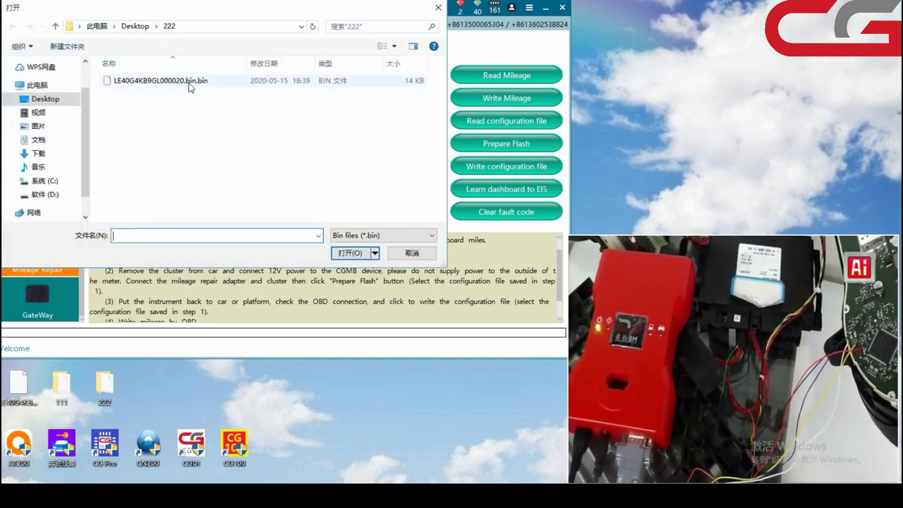
pyautogui.click(195, 85)
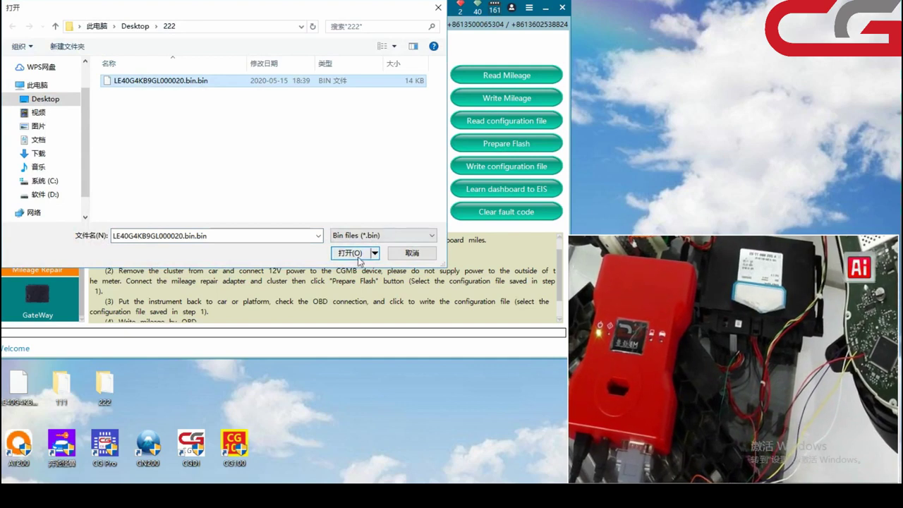
pyautogui.click(351, 253)
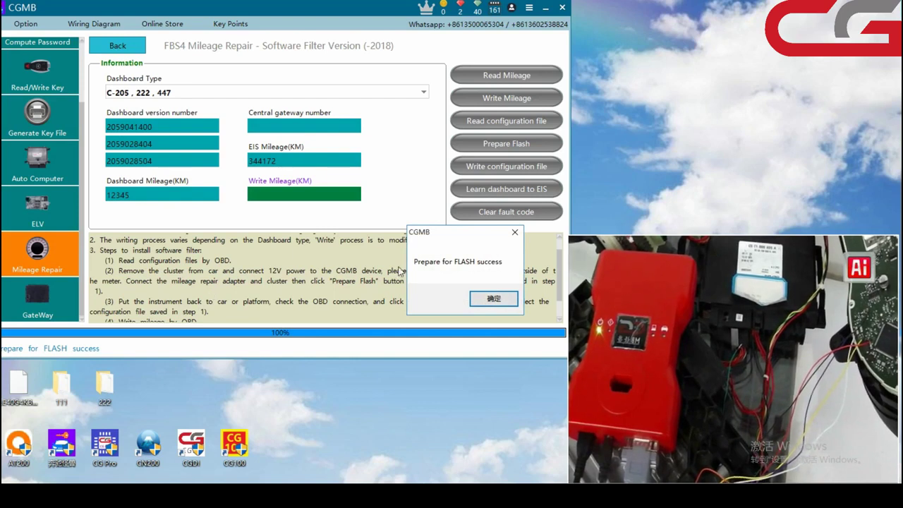
# - Dismiss the flash-success notice and scroll the instructions down to step (6)
pyautogui.click(494, 299)
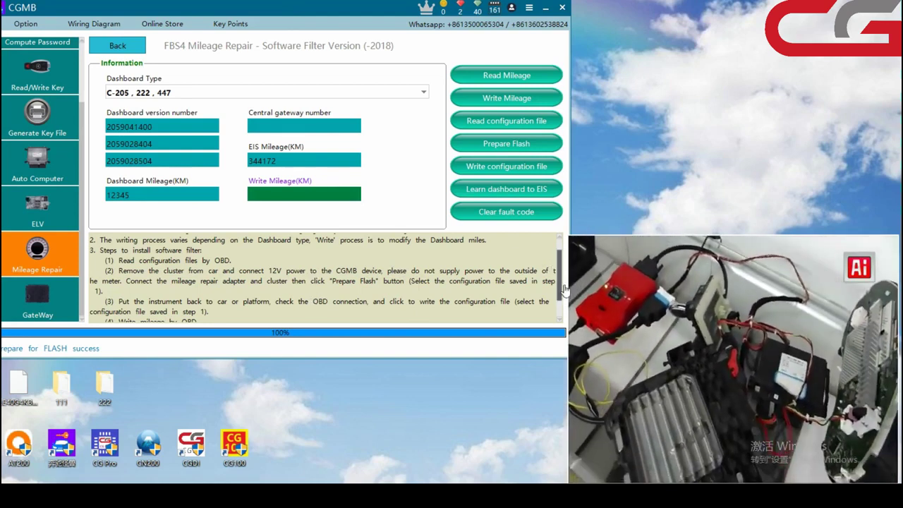
pyautogui.scroll(-2, 565, 288)
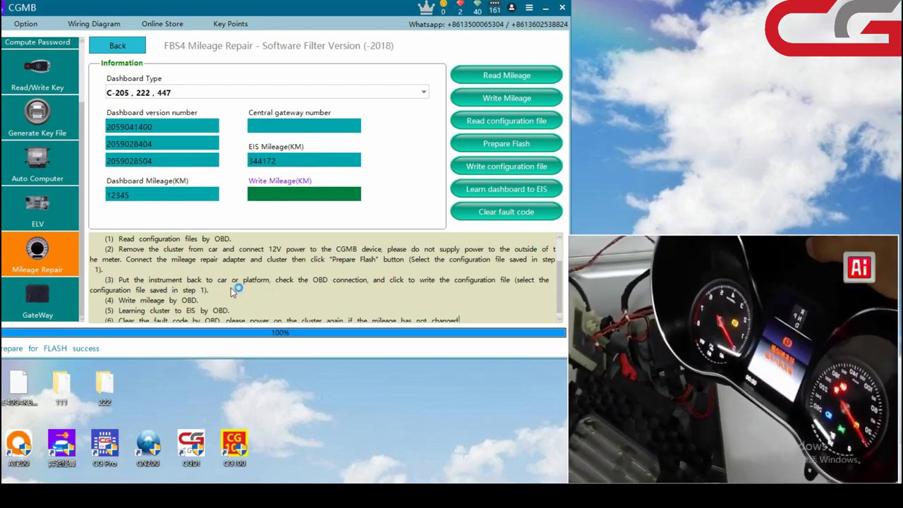
pyautogui.scroll(-1, 565, 296)
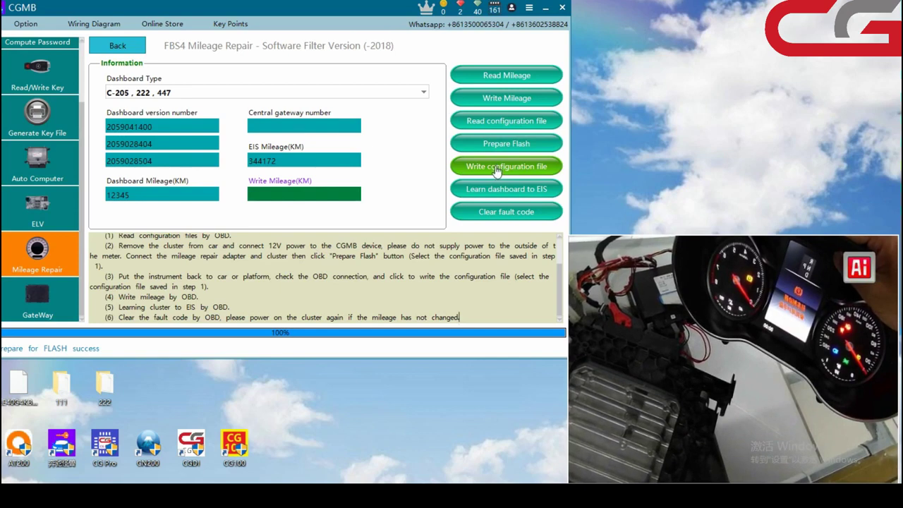
# - Write the .bin configuration from folder 222 back to the cluster and acknowledge 'Write success!'
pyautogui.click(515, 170)
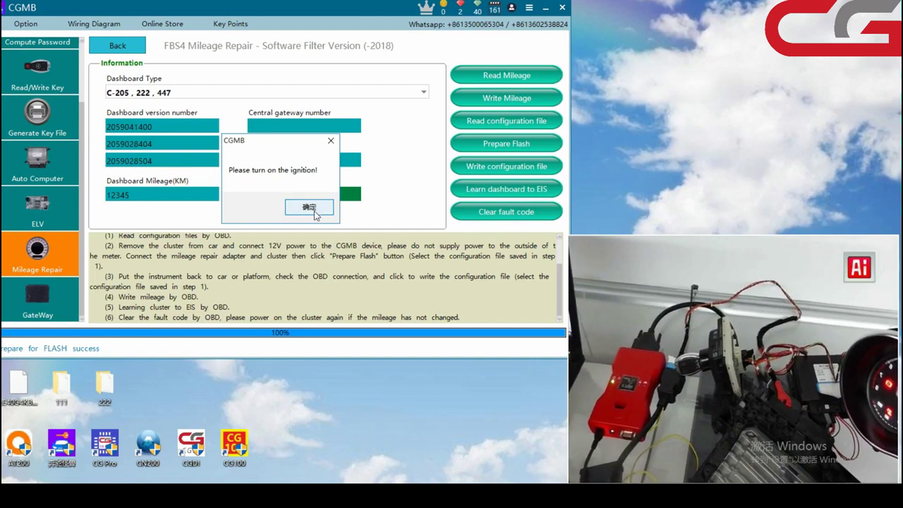
pyautogui.click(309, 207)
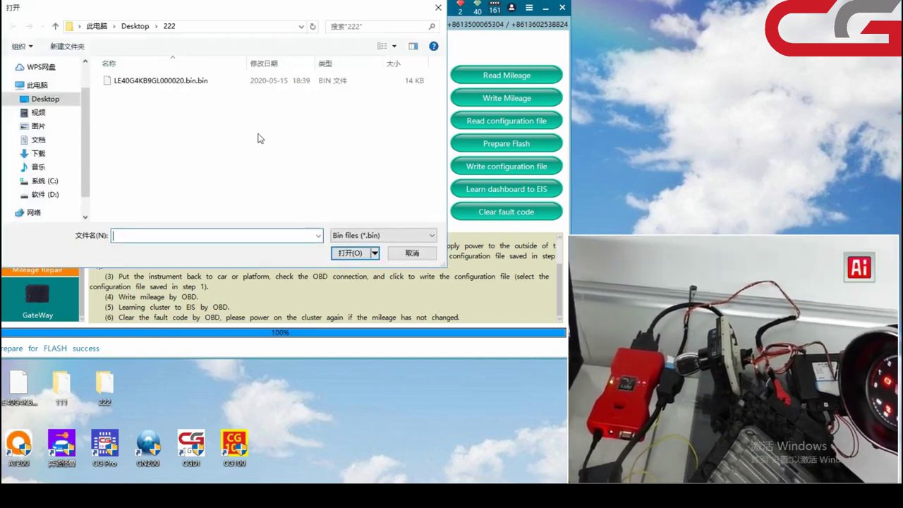
pyautogui.click(188, 81)
pyautogui.click(350, 251)
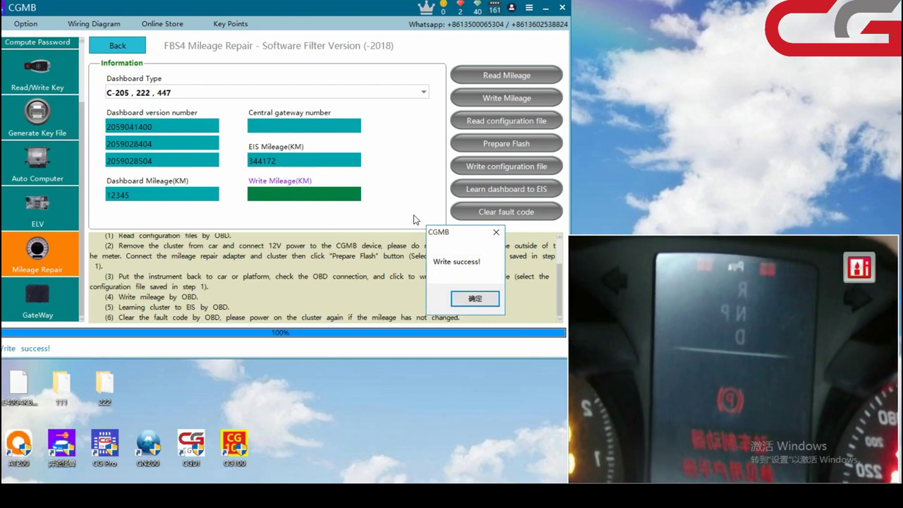
pyautogui.click(492, 301)
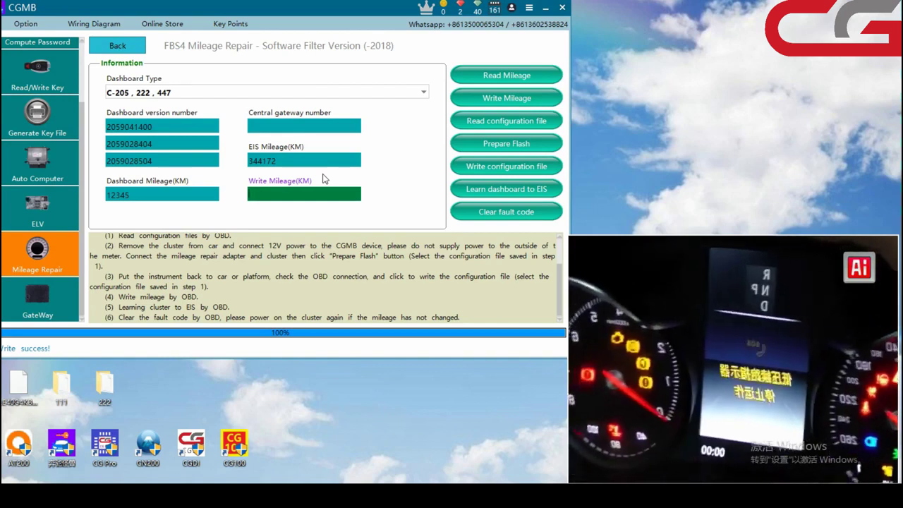
# - Write 8888 km as the new dashboard mileage, accepting the power warning and success notice
pyautogui.write('8888')
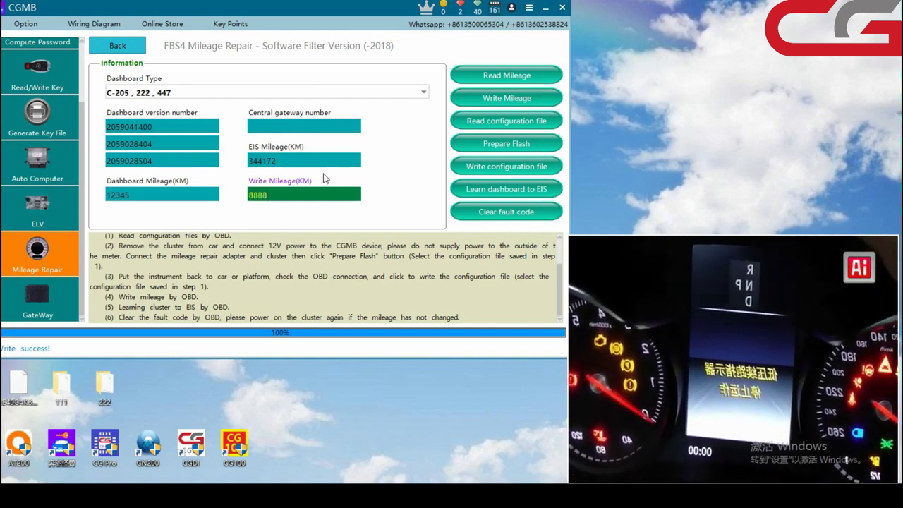
pyautogui.click(508, 101)
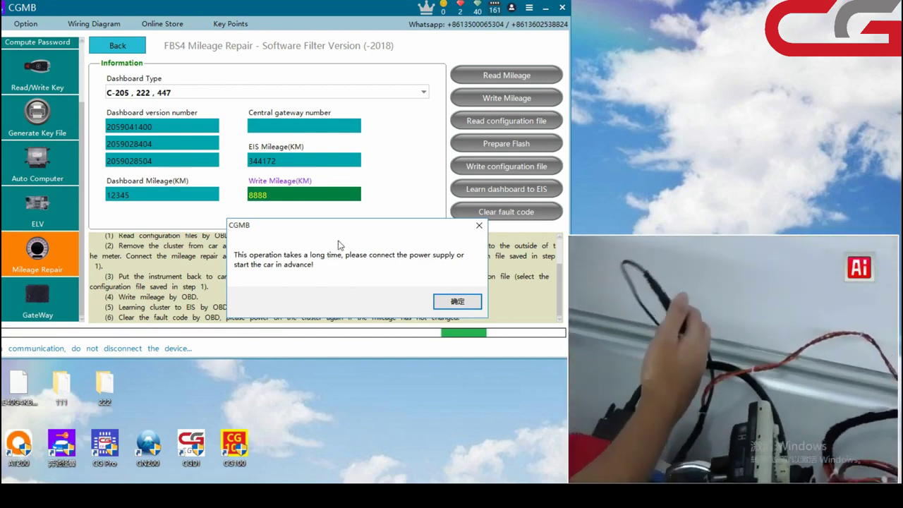
pyautogui.click(452, 300)
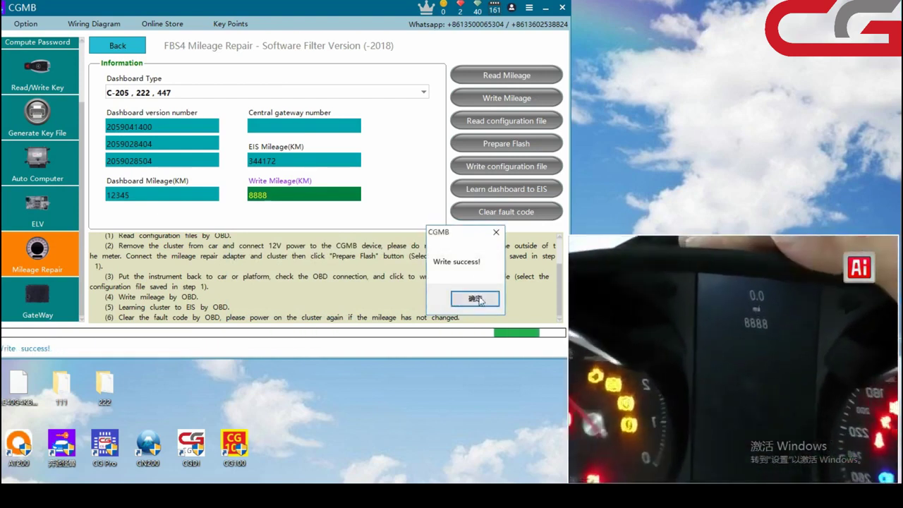
pyautogui.click(475, 300)
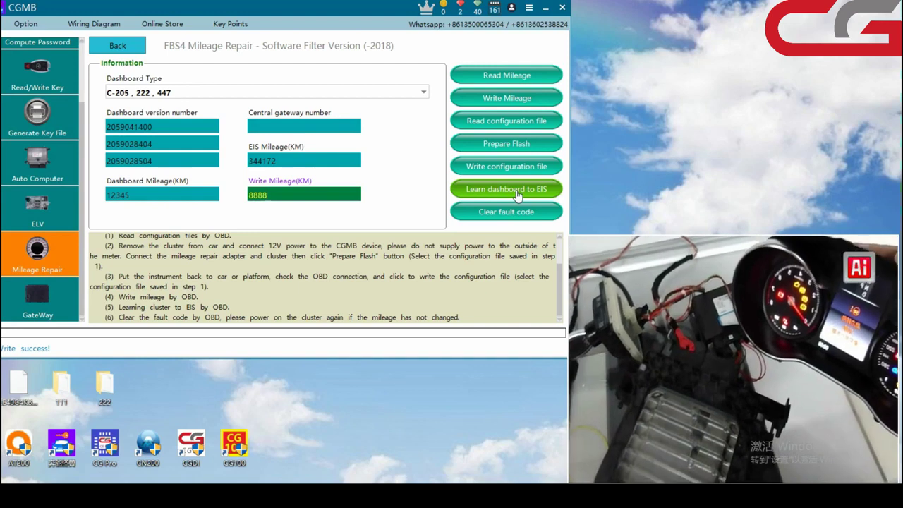
# - Run Learn dashboard to EIS and confirm the 'Learn dashboard to EIS success' message with 确定
pyautogui.click(524, 195)
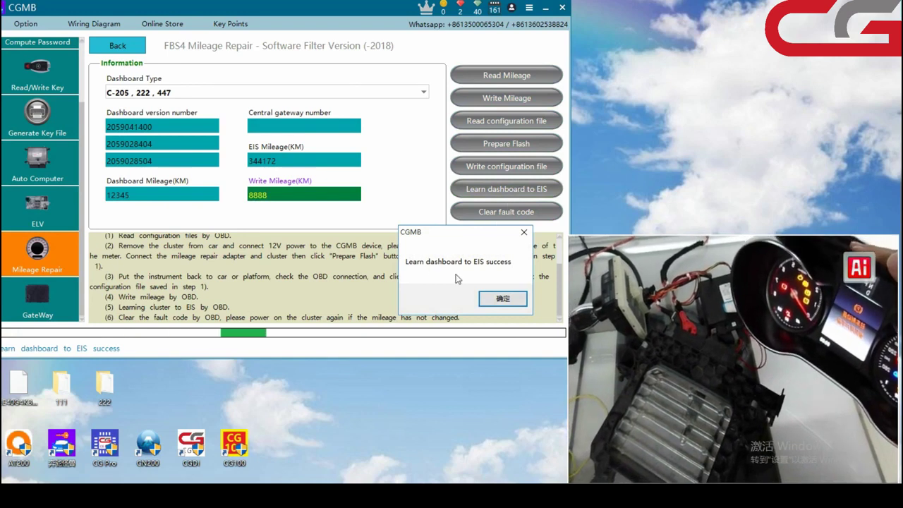
pyautogui.click(503, 298)
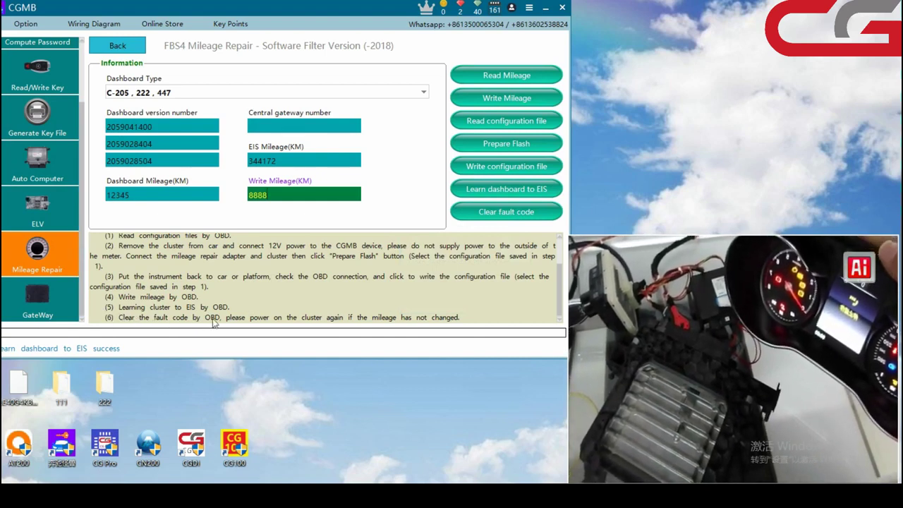
# - Clear the stored fault codes and confirm the 'Clear fault code success!' message with 确定
pyautogui.click(514, 219)
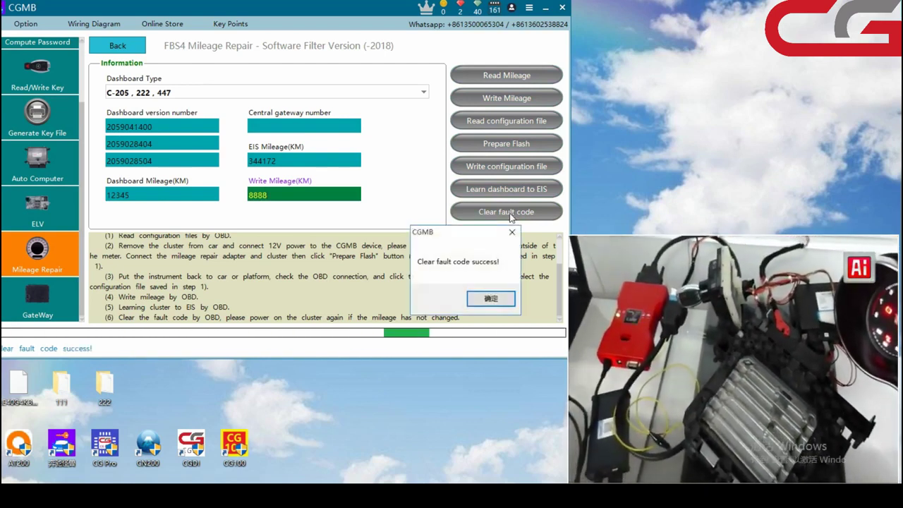
pyautogui.click(490, 300)
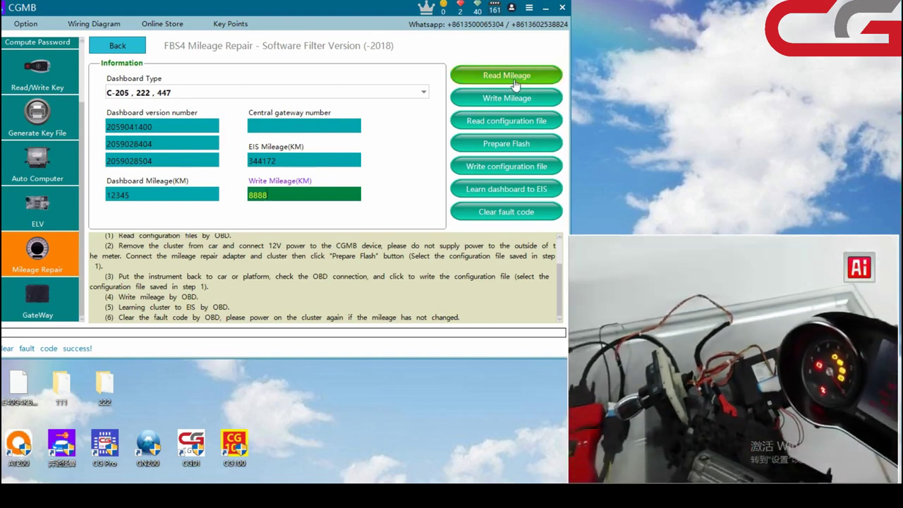
# - Re-read the C-205 cluster mileage and verify Dashboard Mileage (KM) shows 8888
pyautogui.click(515, 82)
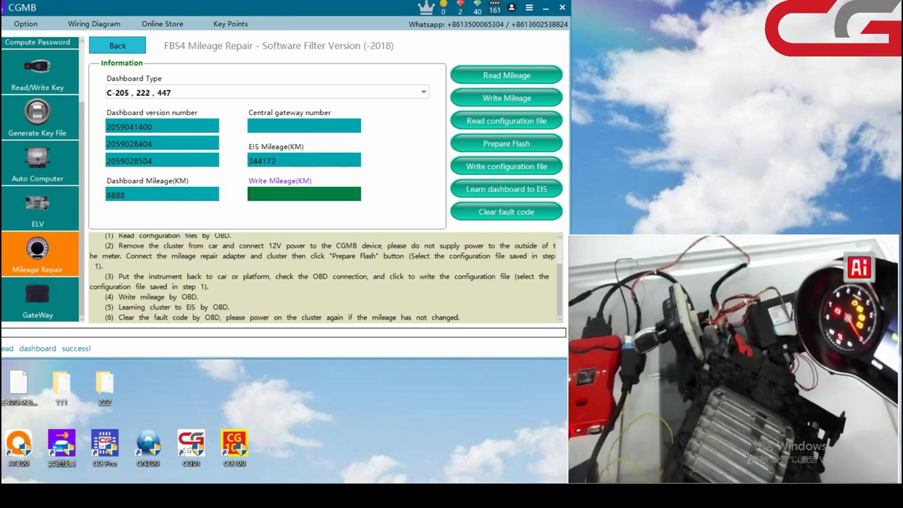
pyautogui.moveTo(411, 454)
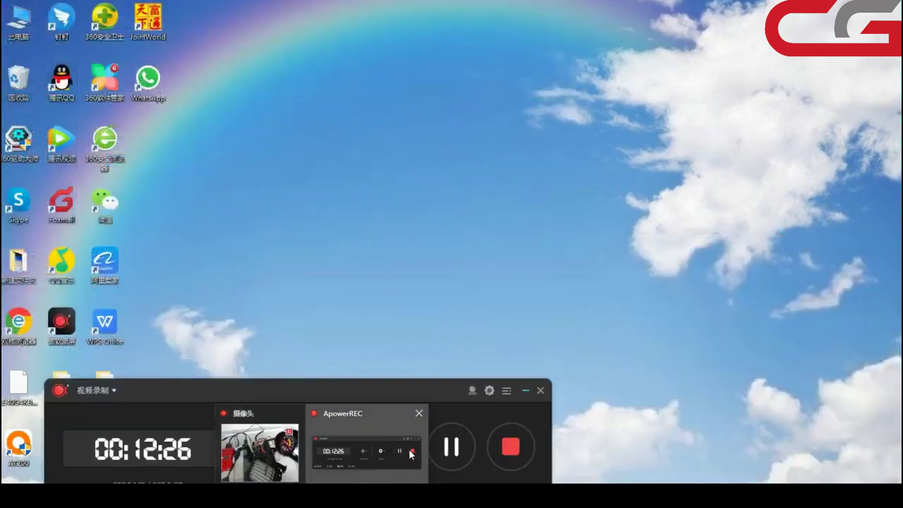